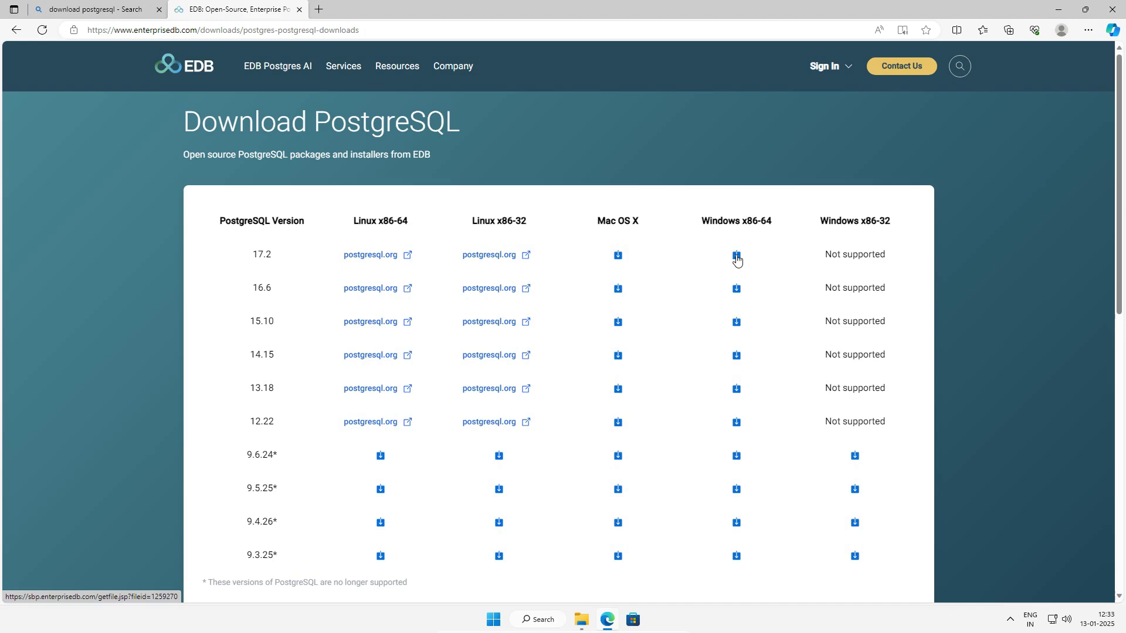
Download the PostgreSQL 17.2 Windows x86-64 installer, cancel the duplicate download, and close Edge.
left_click(736, 256)
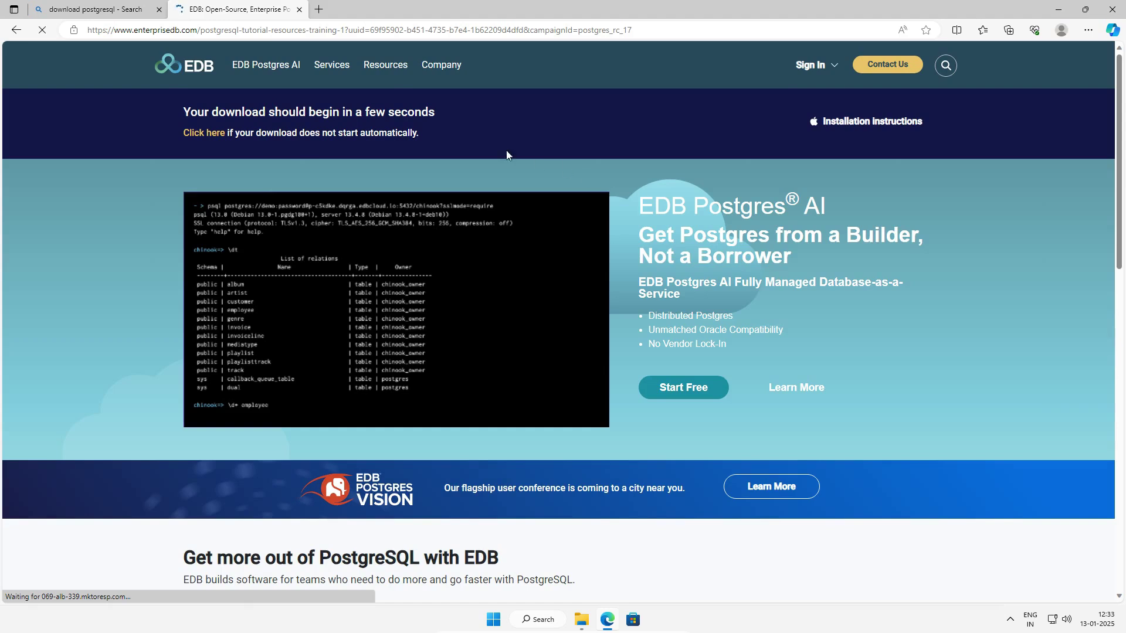
left_click(200, 135)
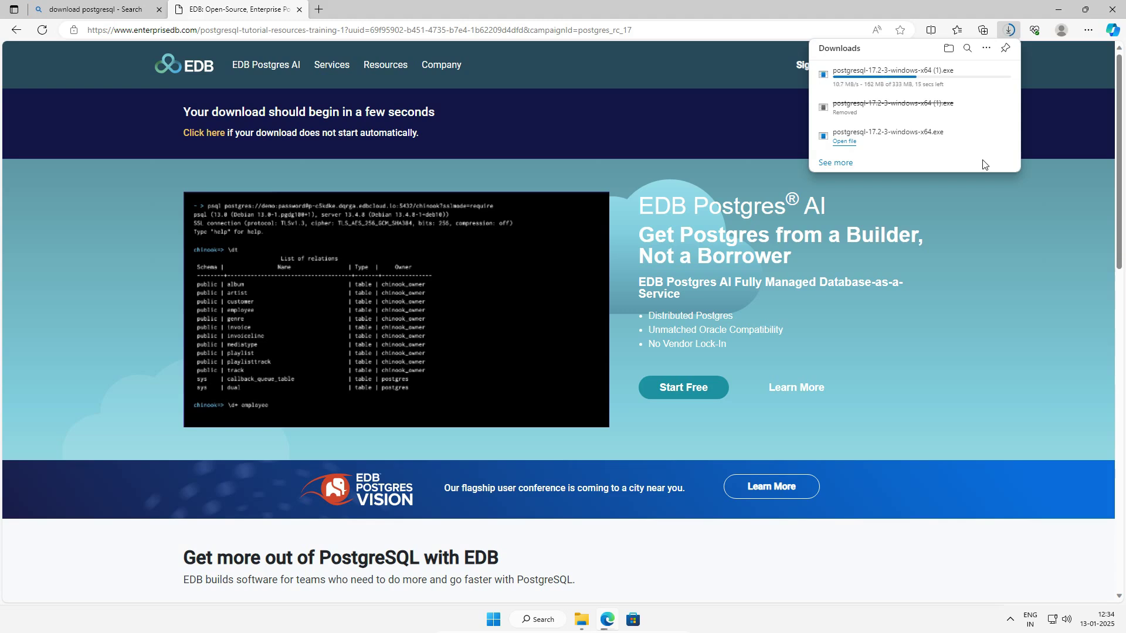
mouse_move(982, 82)
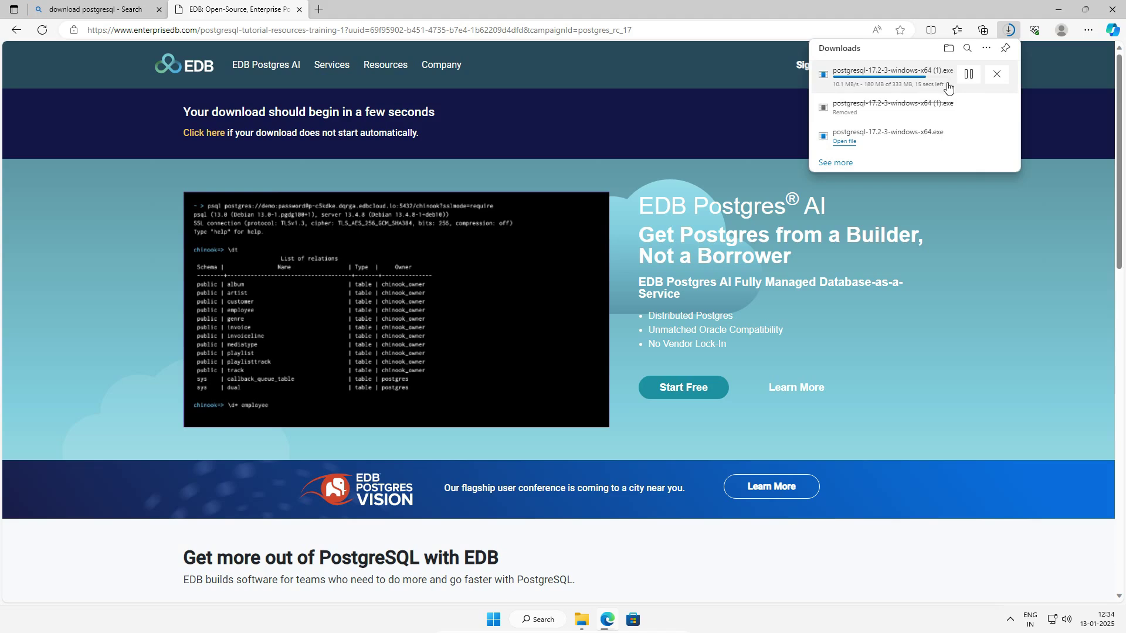
left_click(995, 75)
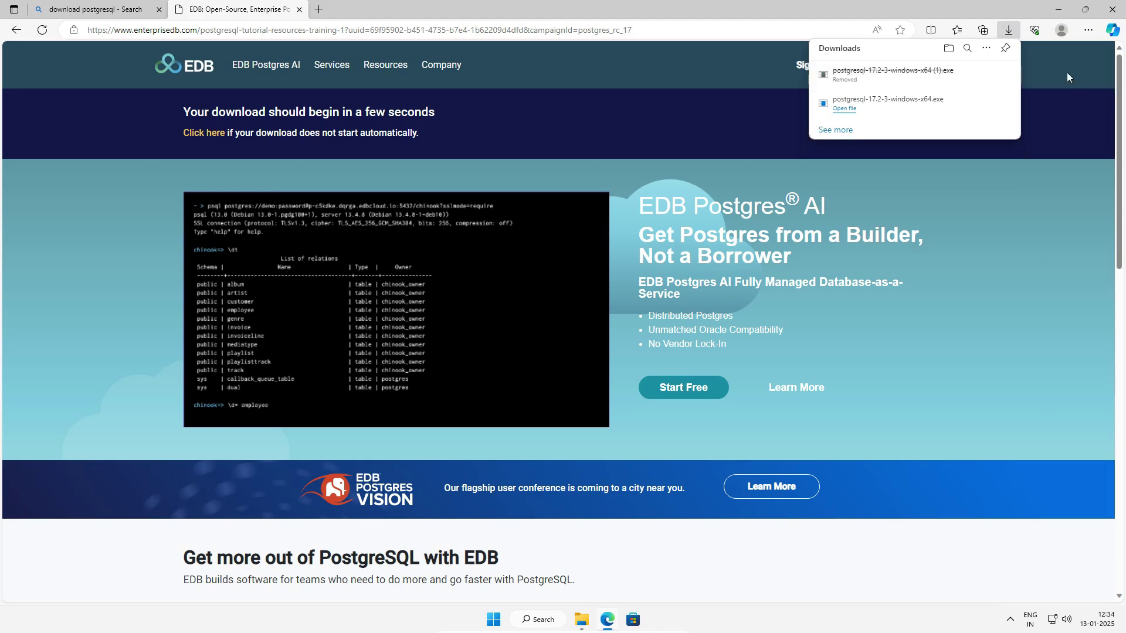
left_click(1112, 12)
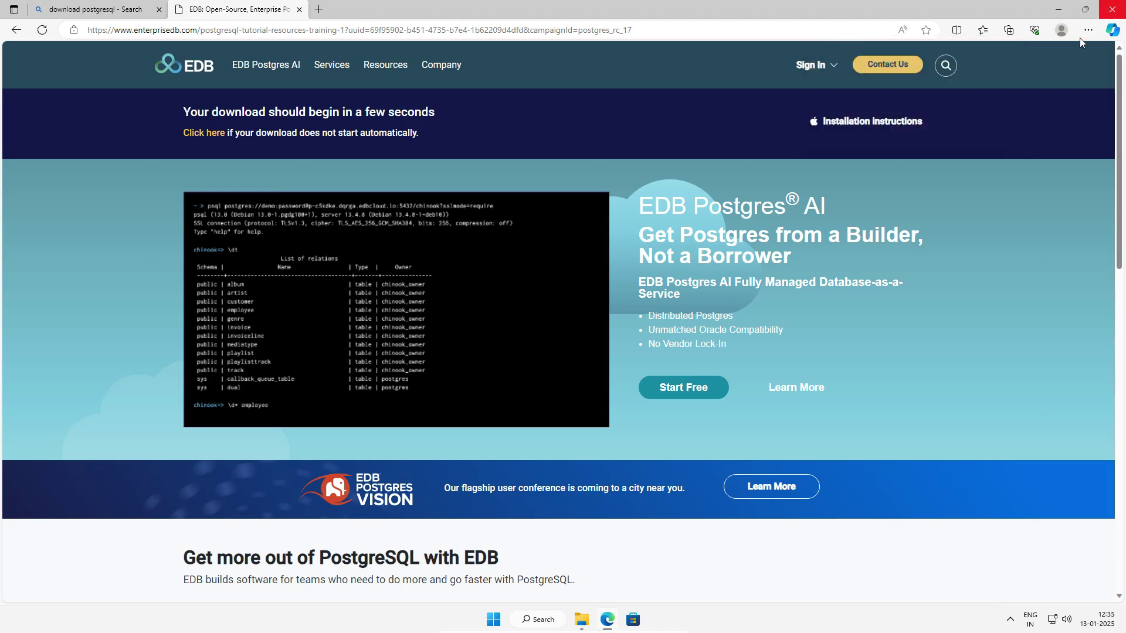
left_click(1111, 12)
Run the postgresql-17.2-3-windows-x64 installer from Downloads, approve the UAC prompt, and close Explorer.
left_click(581, 619)
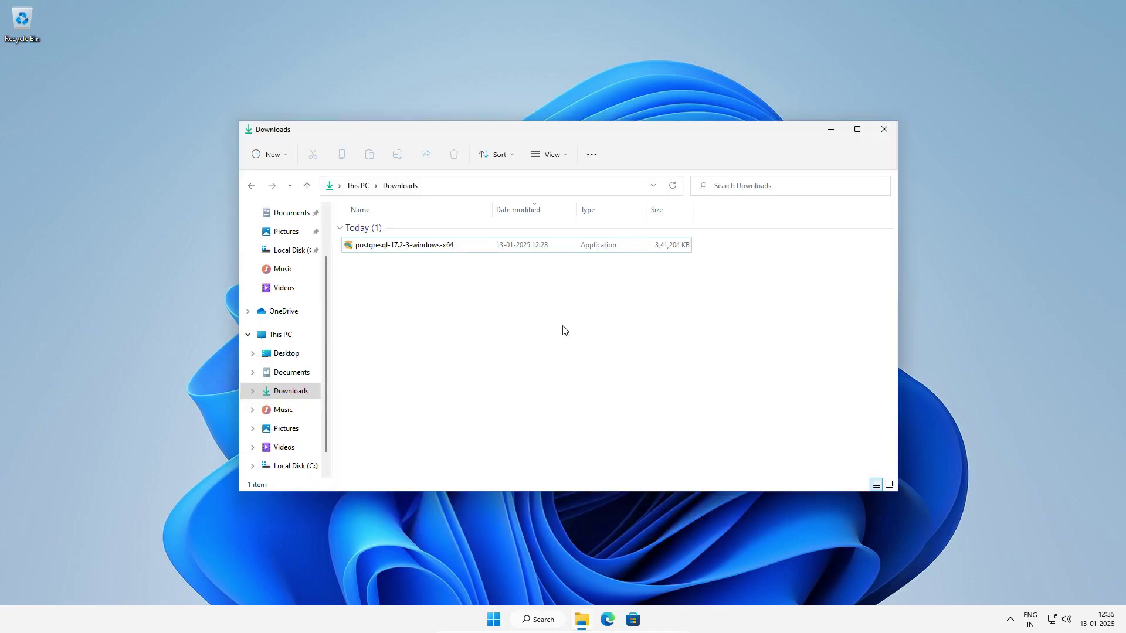
double_click(434, 246)
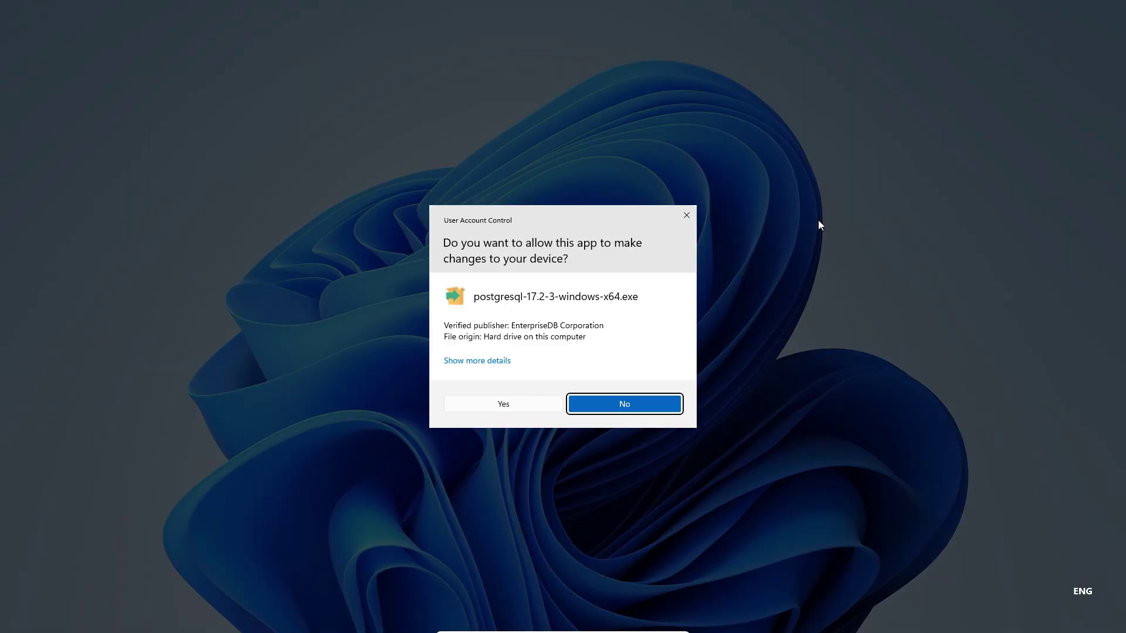
left_click(502, 404)
left_click(880, 130)
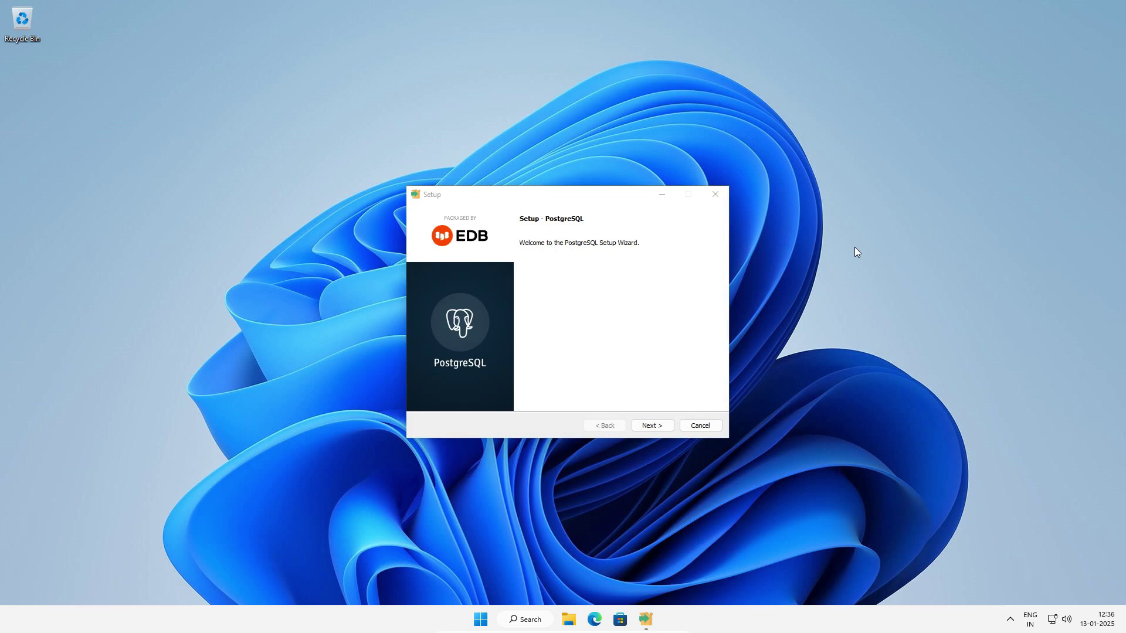
Pass the Welcome page and keep the default C:\Program Files\PostgreSQL\17 installation directory.
left_click(655, 429)
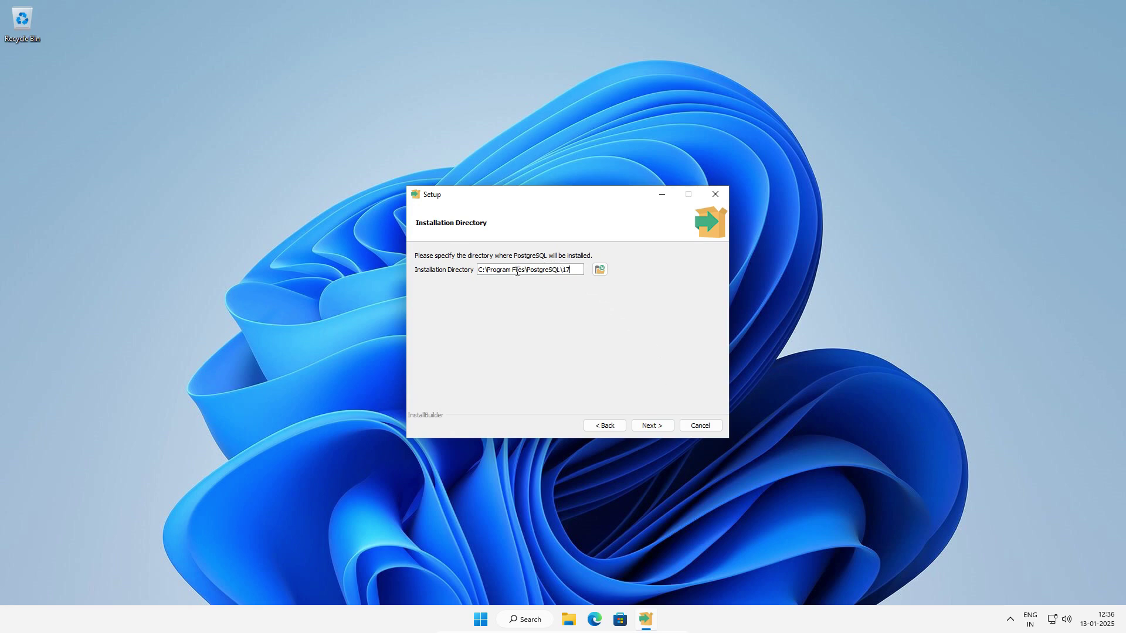
left_click_drag(514, 272, 572, 273)
left_click(571, 274)
left_click(647, 431)
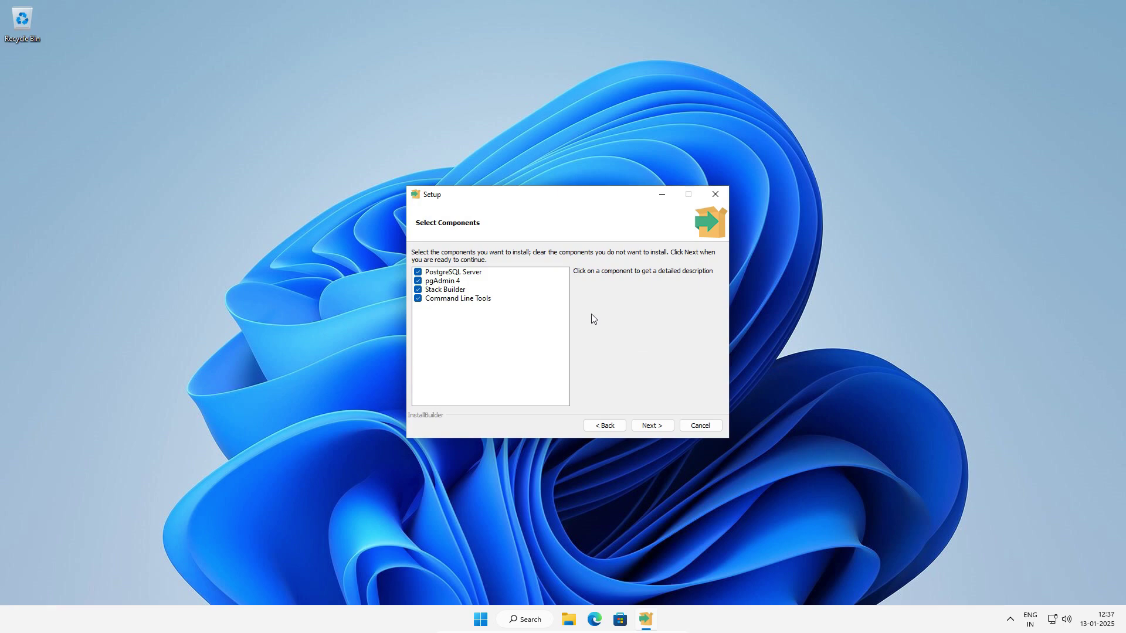
left_click(474, 278)
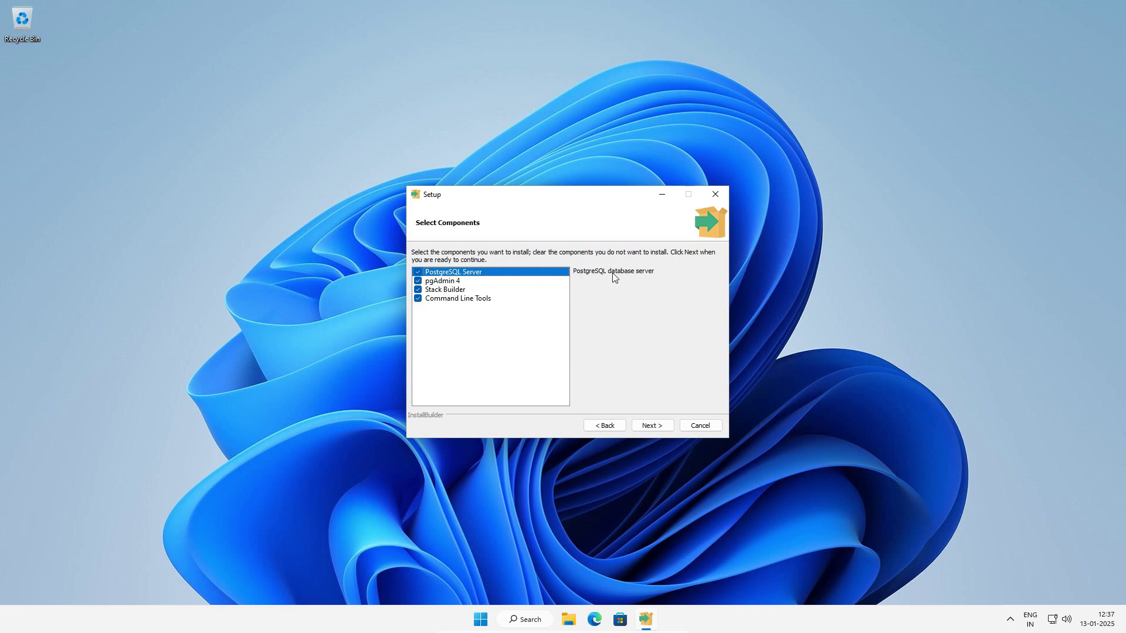
left_click(457, 282)
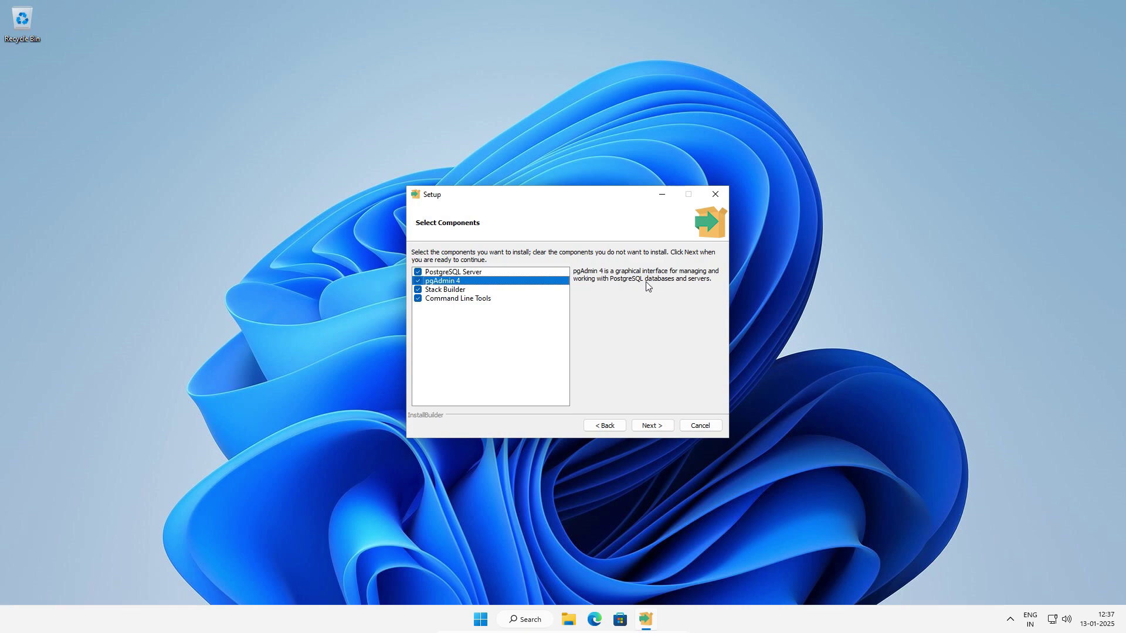
left_click(436, 291)
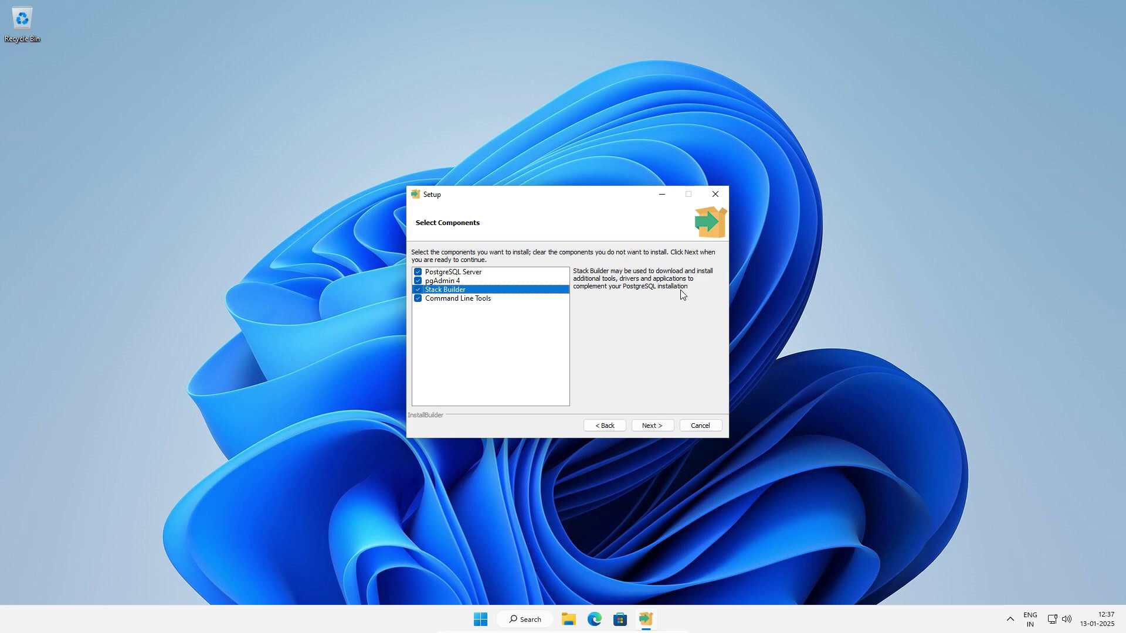
left_click(489, 300)
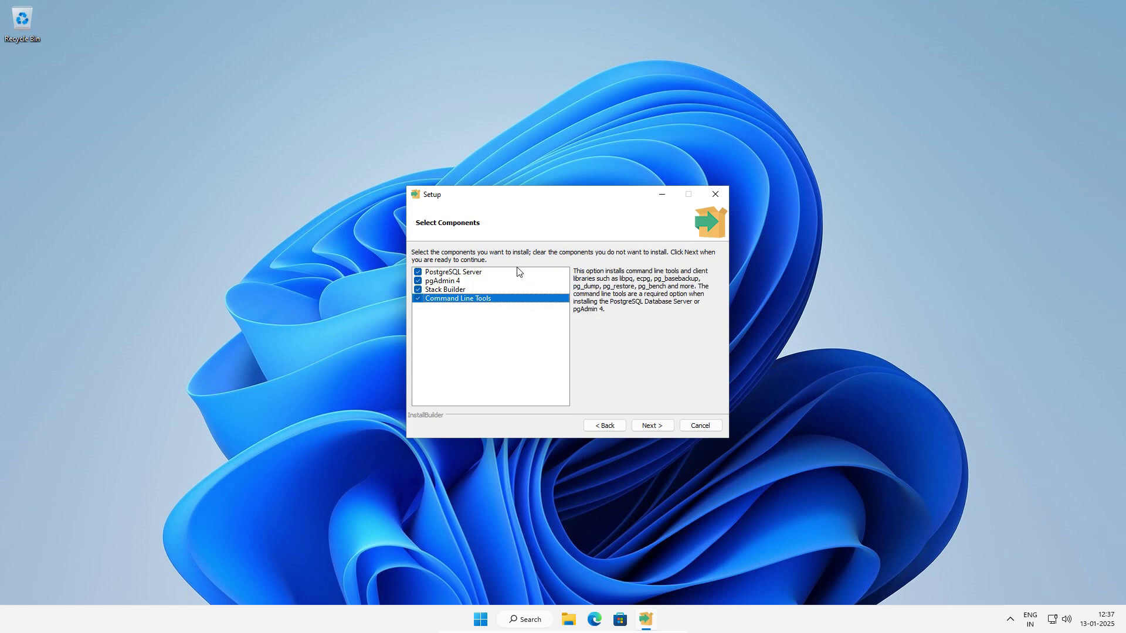
left_click(469, 274)
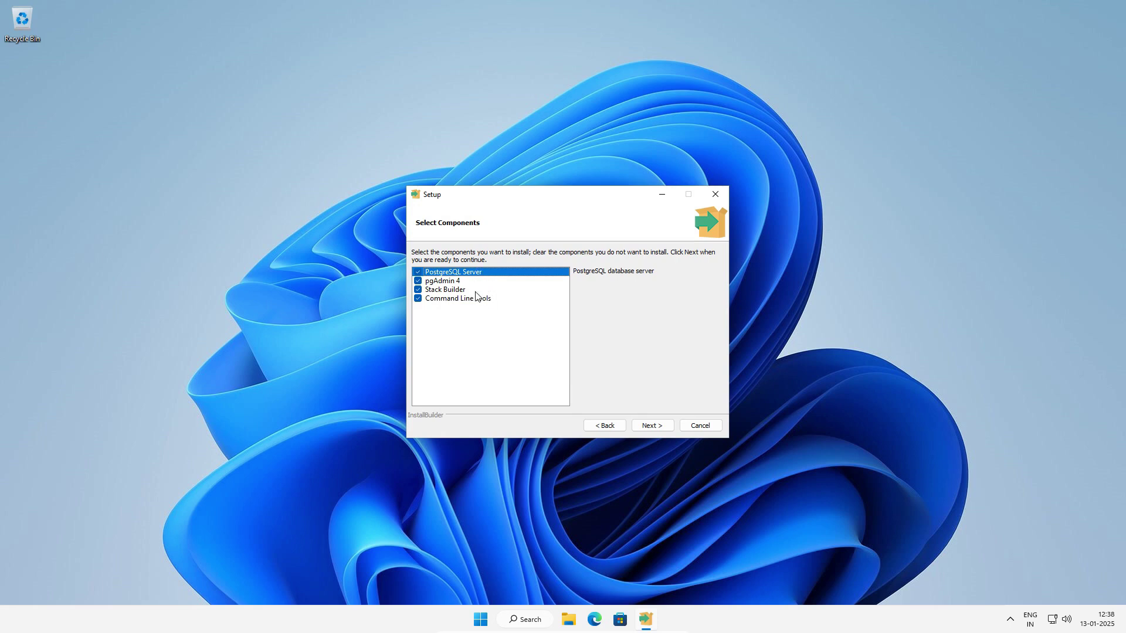
Keep all four components and the default data directory to reach the Password page.
left_click(651, 428)
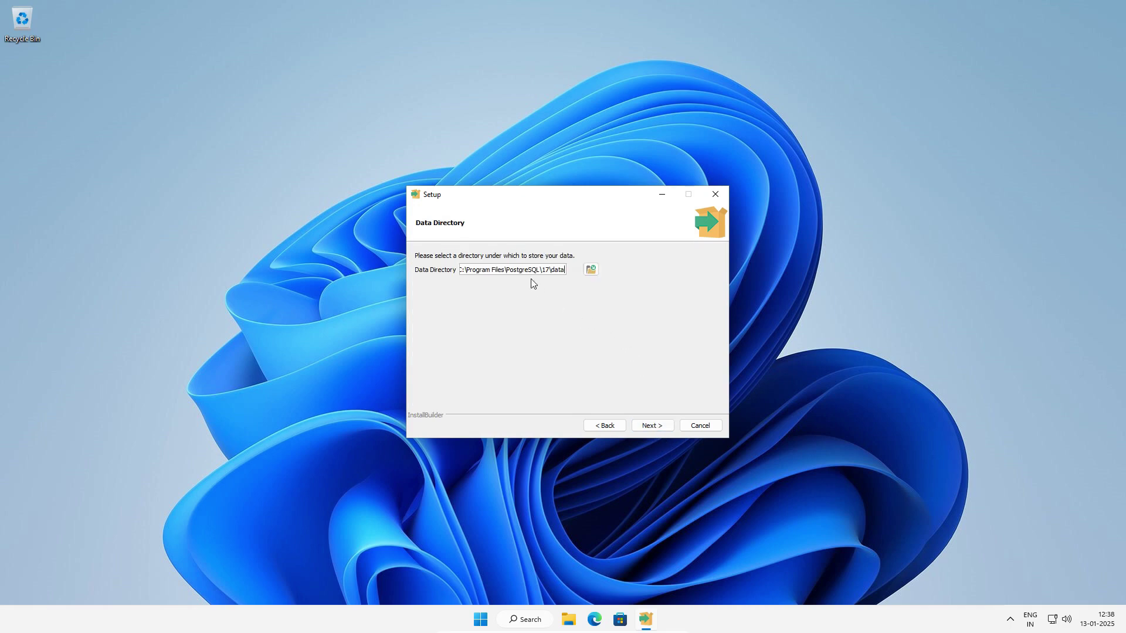
left_click_drag(532, 271, 564, 273)
left_click(649, 427)
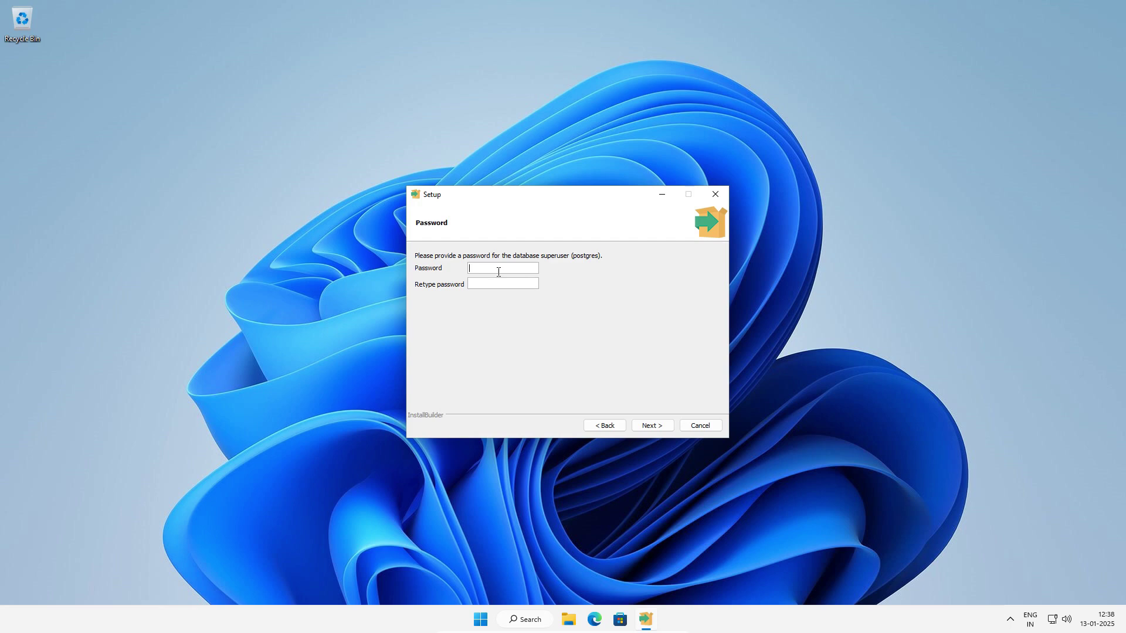
Enter and confirm the postgres superuser password, then review the default port 5432.
type("root1234")
left_click(493, 283)
type("root1234")
left_click(649, 430)
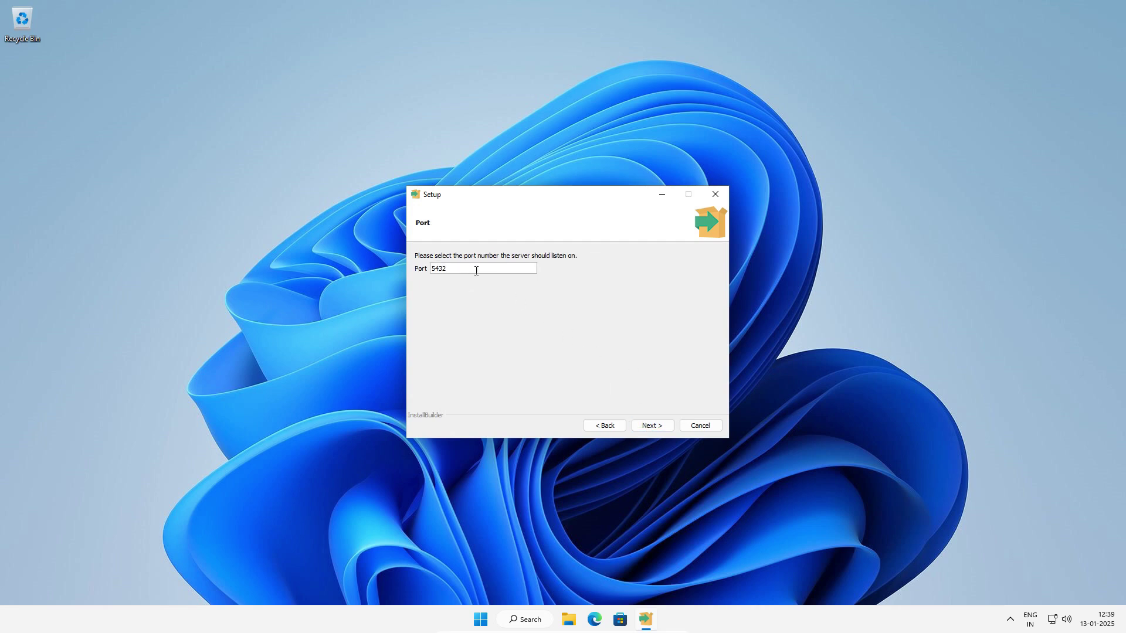
left_click_drag(478, 271, 402, 259)
Accept port 5432 and keep [Default locale] to reach the Pre Installation Summary.
left_click(649, 427)
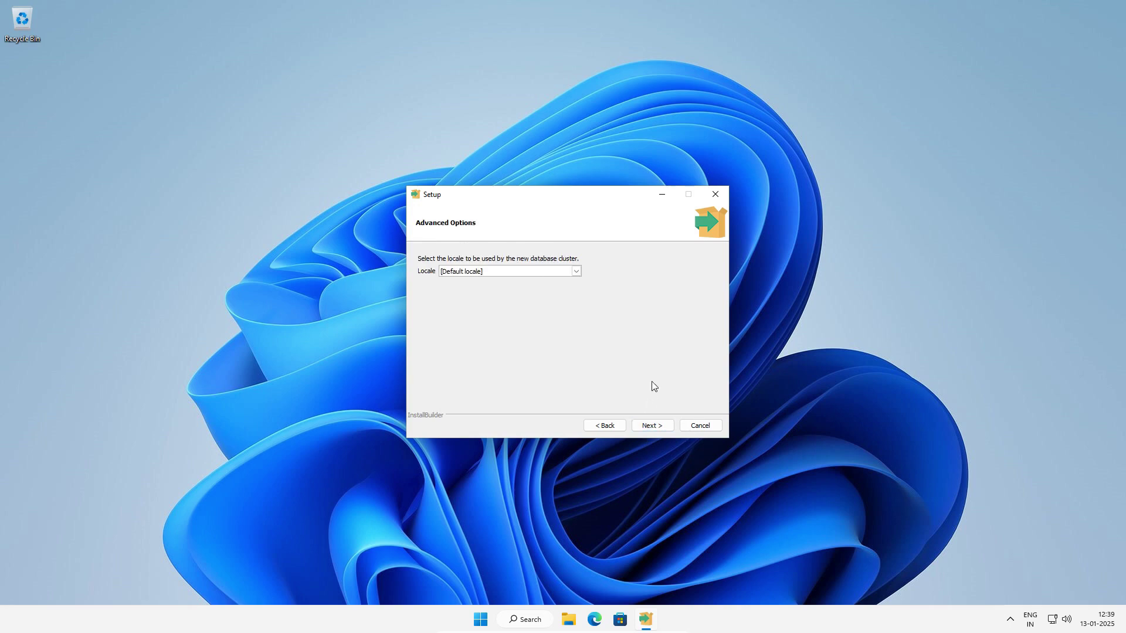
left_click(575, 273)
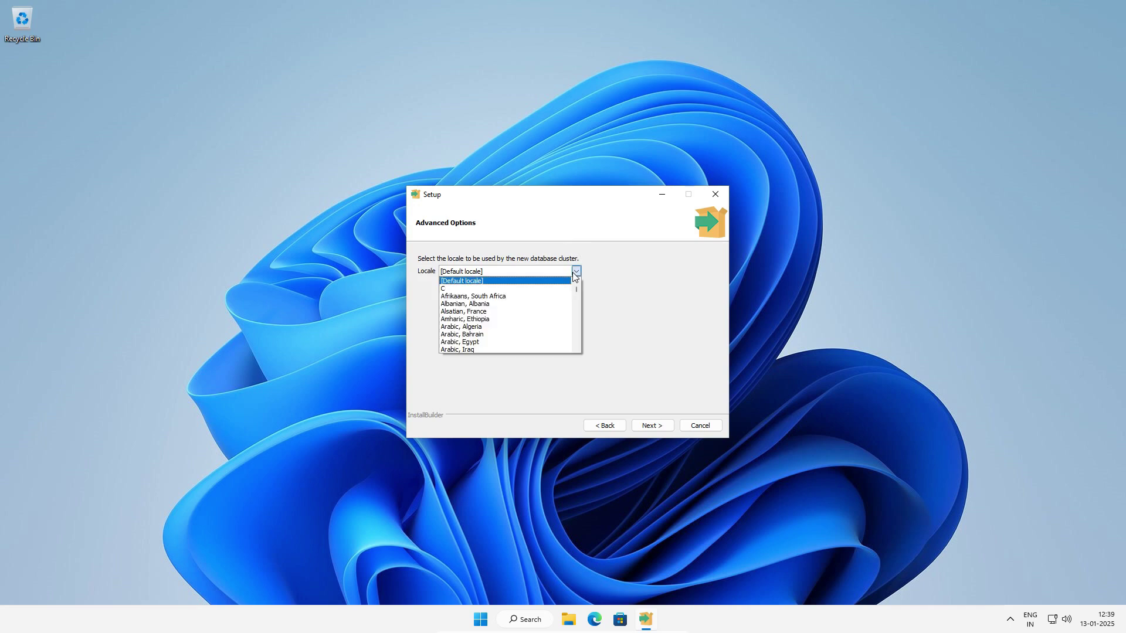
left_click(641, 275)
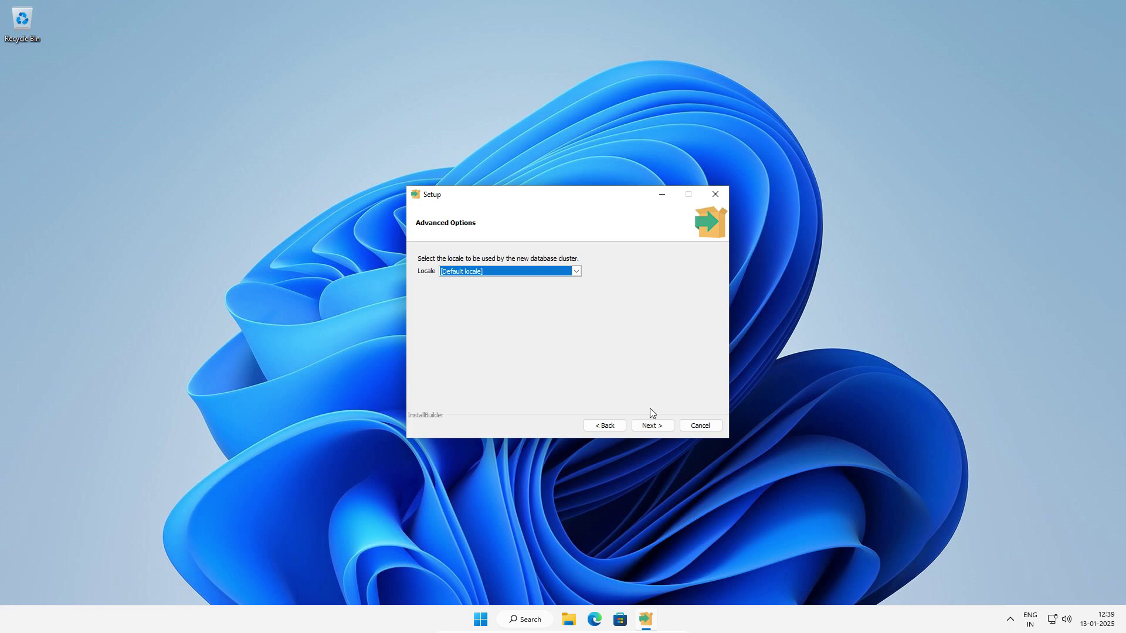
left_click(650, 425)
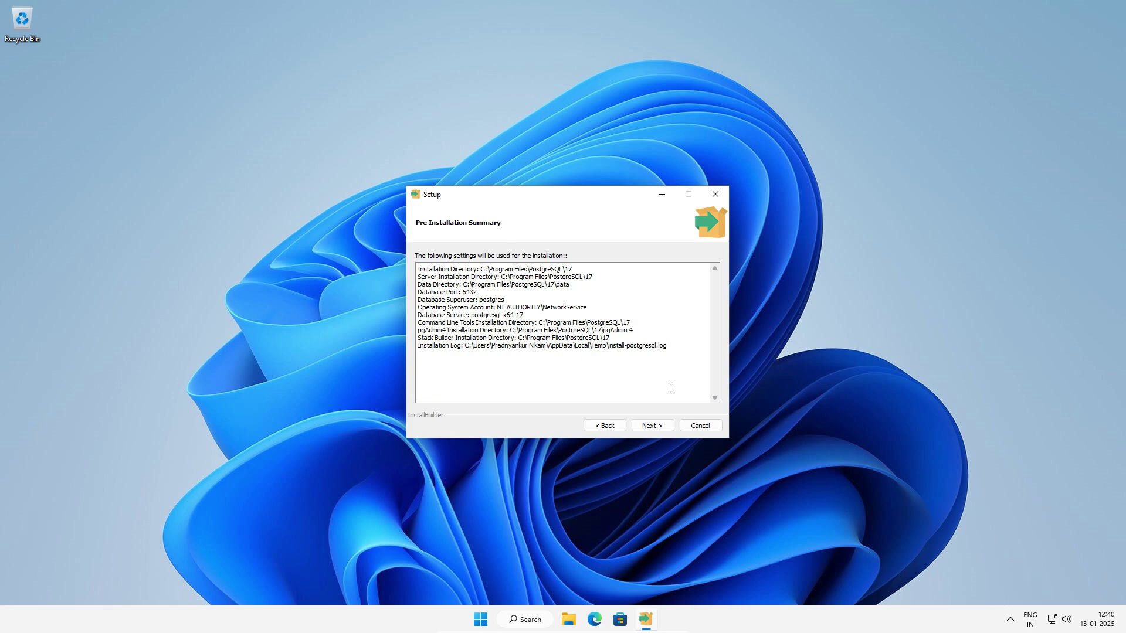
Run the installation and uncheck 'Launch Stack Builder at exit' on the final page.
left_click(652, 425)
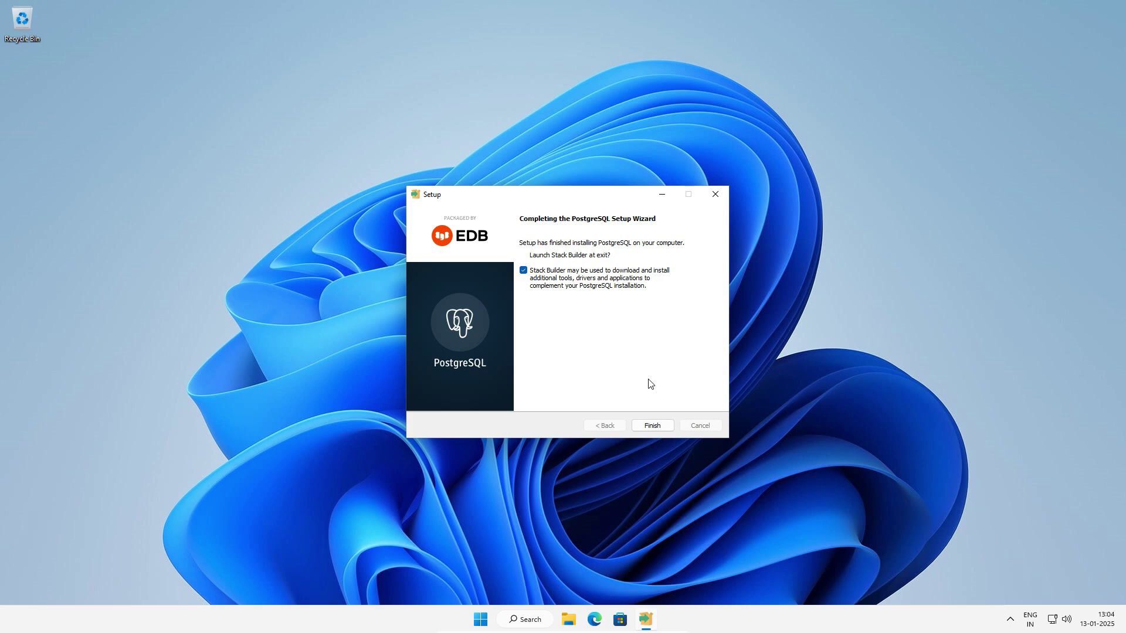
left_click(523, 272)
Finish setup, then open SQL Shell (psql) from the Start menu's PostgreSQL 17 folder and centre it.
left_click(649, 428)
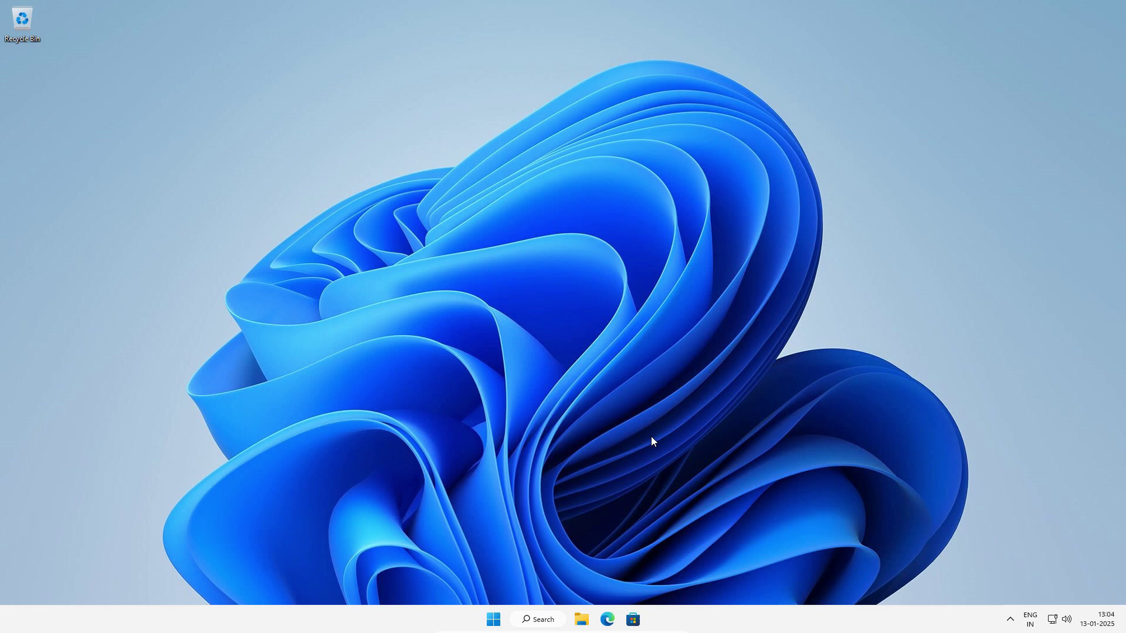
left_click(496, 619)
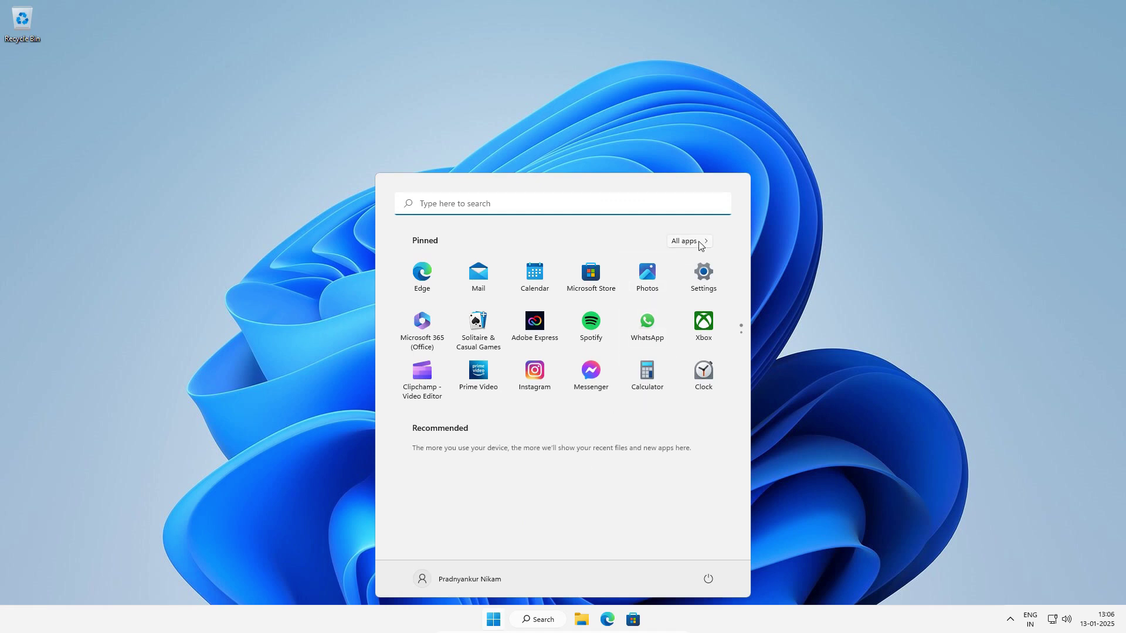
left_click(689, 241)
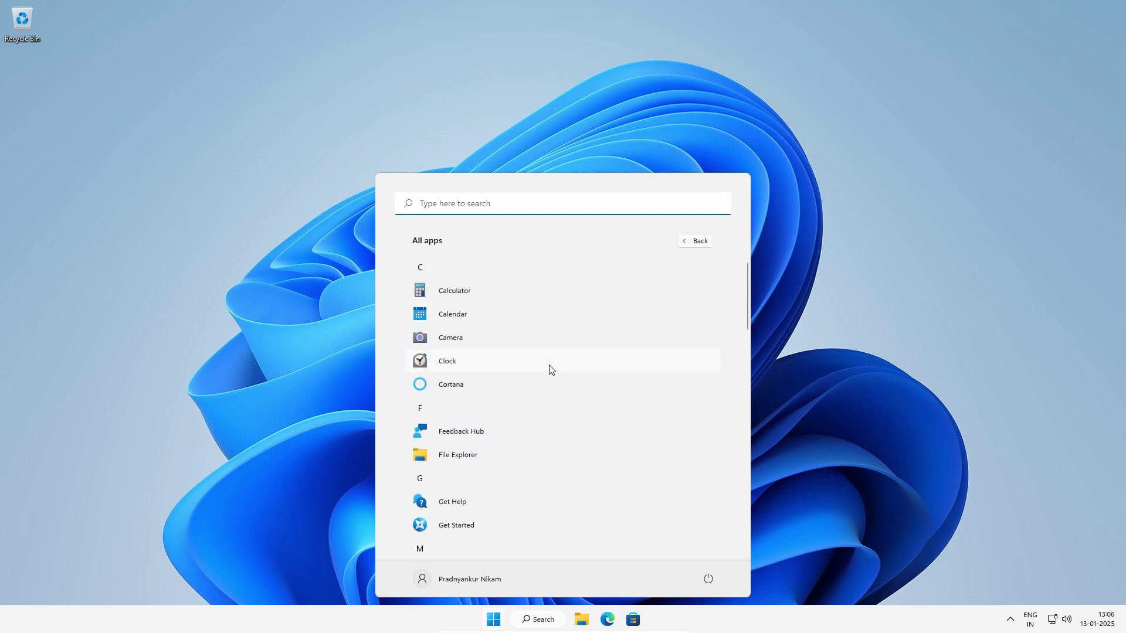
scroll(548, 370, "down", 10)
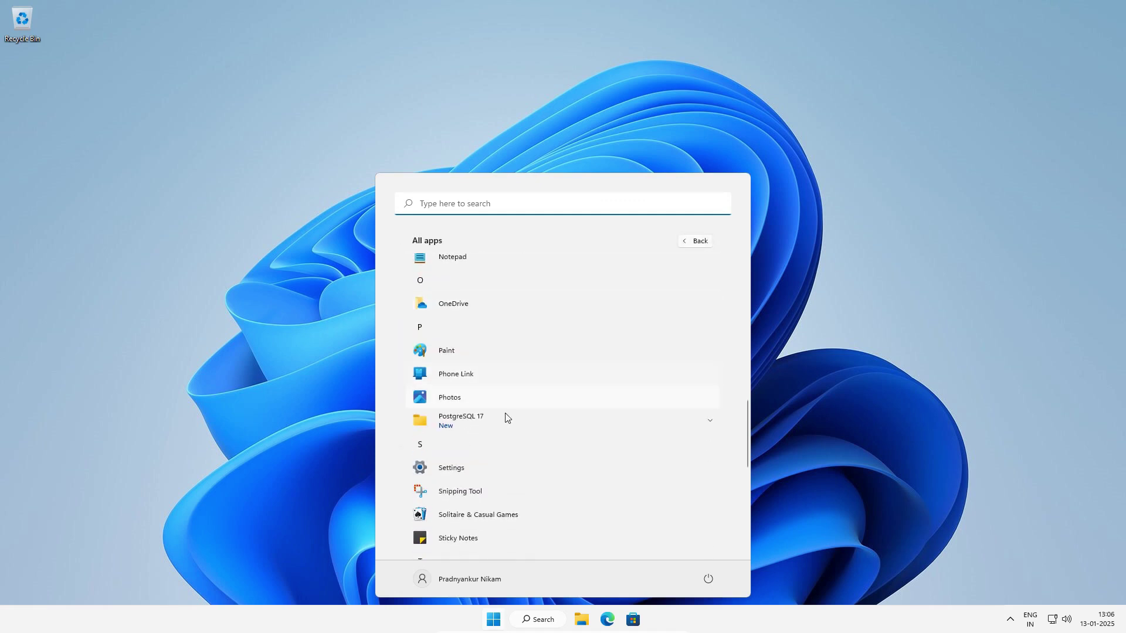
left_click(508, 424)
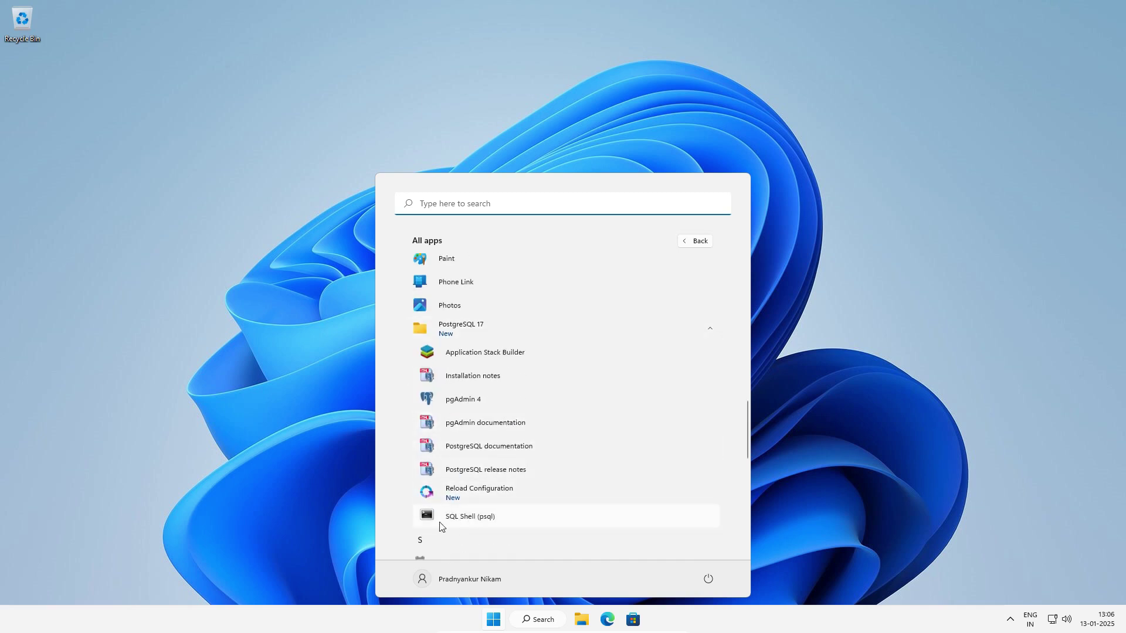
left_click(494, 518)
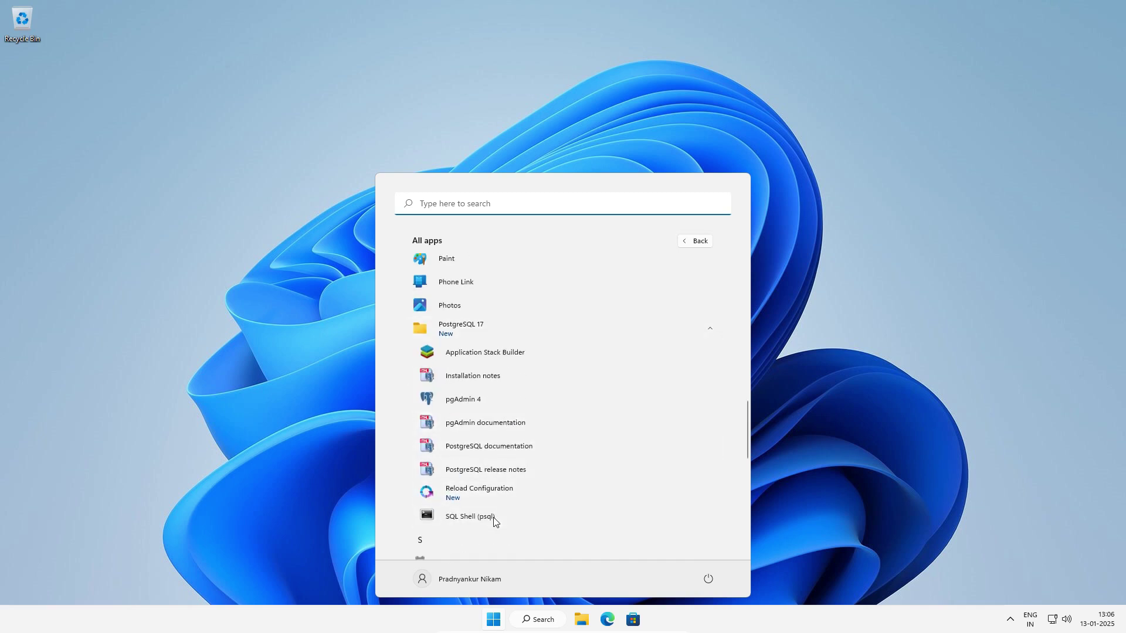
left_click_drag(381, 74, 680, 175)
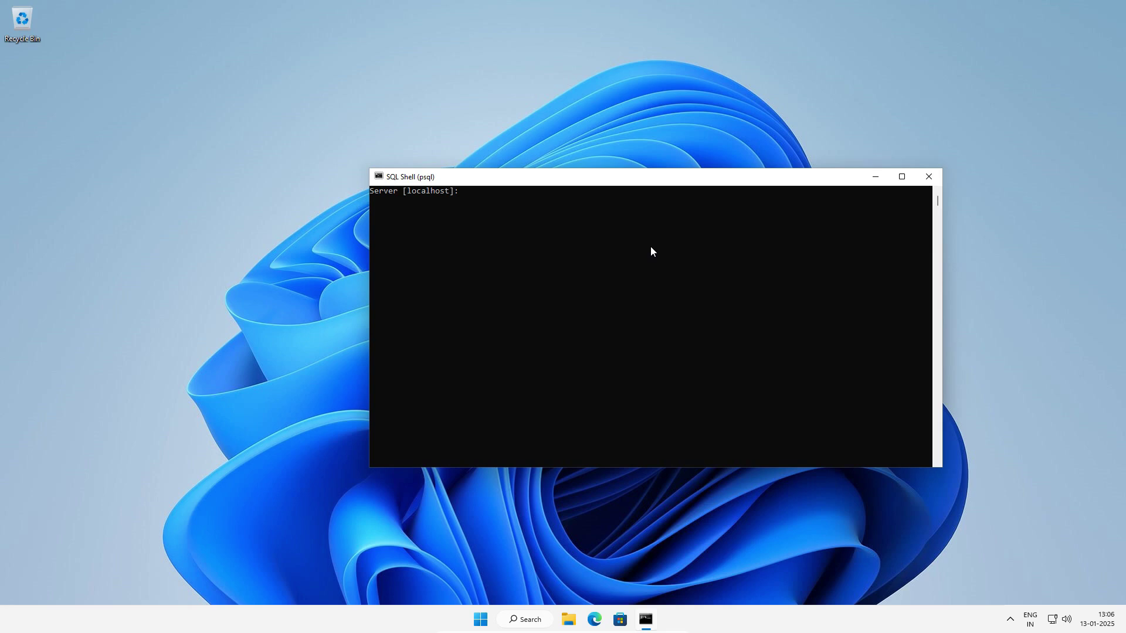
Accept the default localhost server and postgres username, then enter SELECT version(); at the prompt.
key("Return")
key("Return")
key("Return")
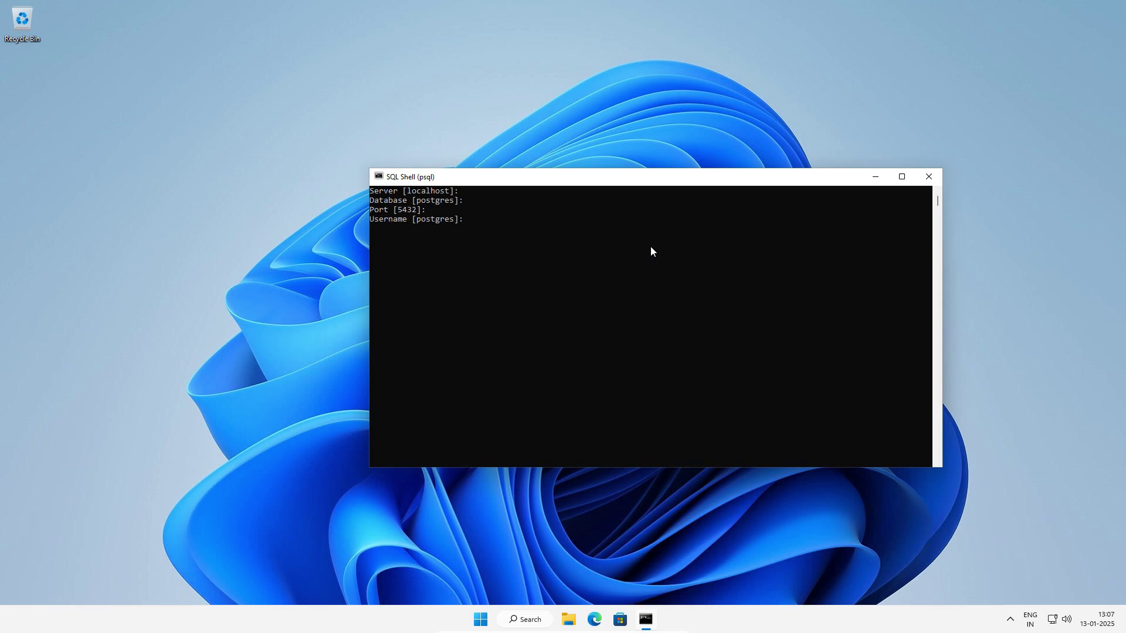
key("Return")
key("Return")
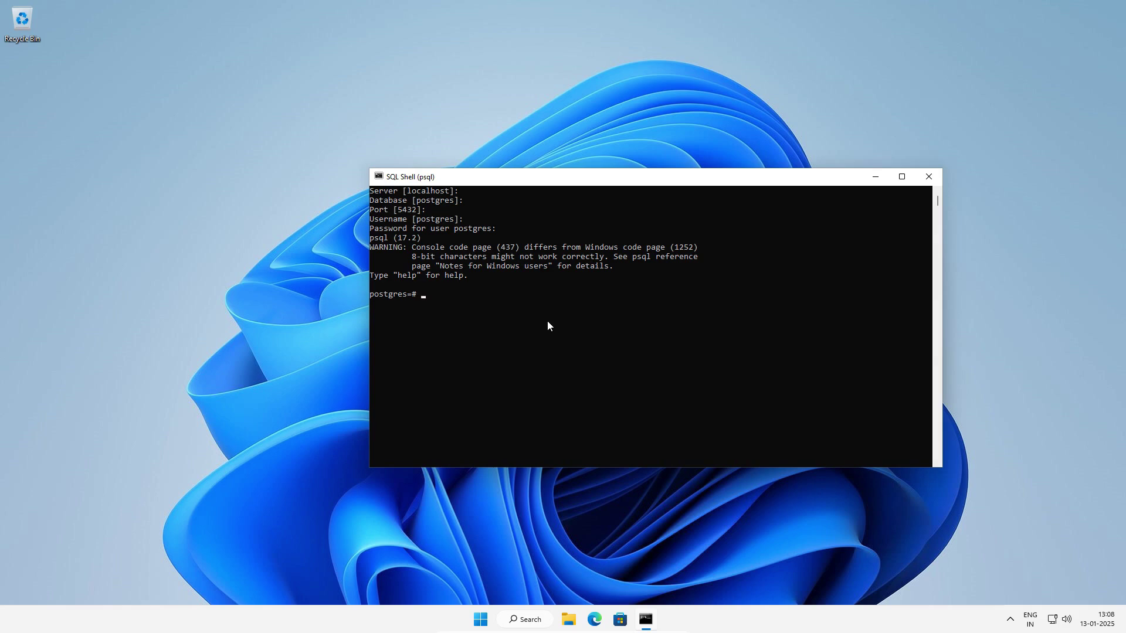
type("SELECT version();")
Execute SELECT version(); showing PostgreSQL 17.2 64-bit, then request \? command help.
key("Return")
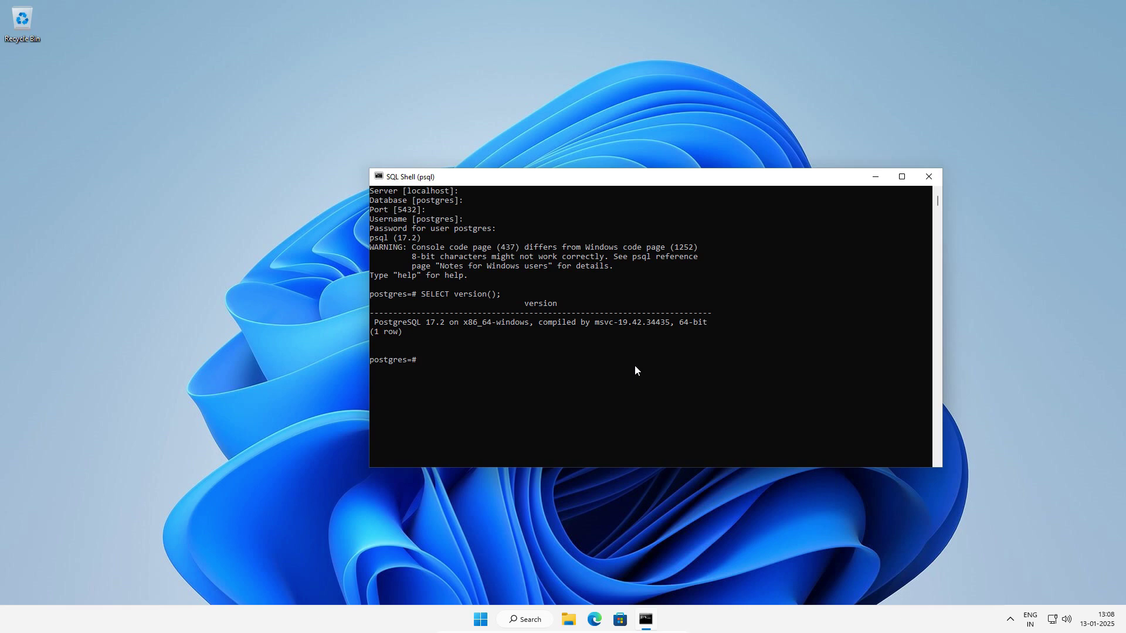
type("\\?")
Run \? and page through the whole backslash-command help, then exit psql with \q.
key("Return")
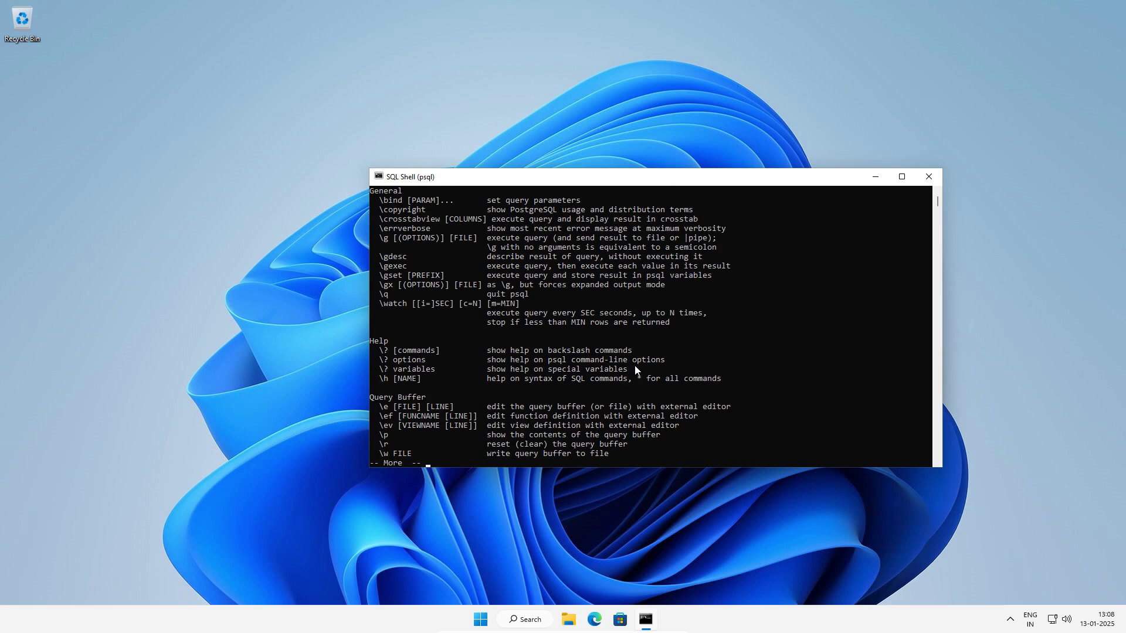
key("Return")
key("Return")
key("Return")
key("Return")
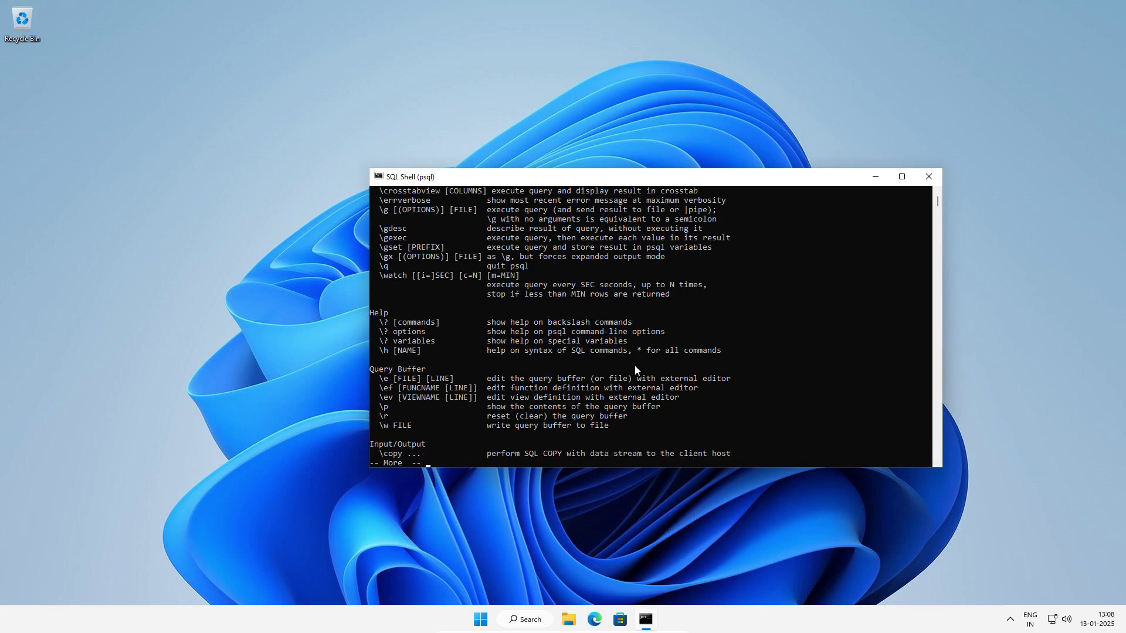
key("Return")
key("Return")
key("Return")
key("Return")
key("Return")
key("Return")
key("Return")
key("Return")
key("Return")
key("Return")
key("Return")
key("Return")
key("Return")
key("Return")
key("Return")
key("Return")
key("Return")
key("Return")
key("Return")
key("Return")
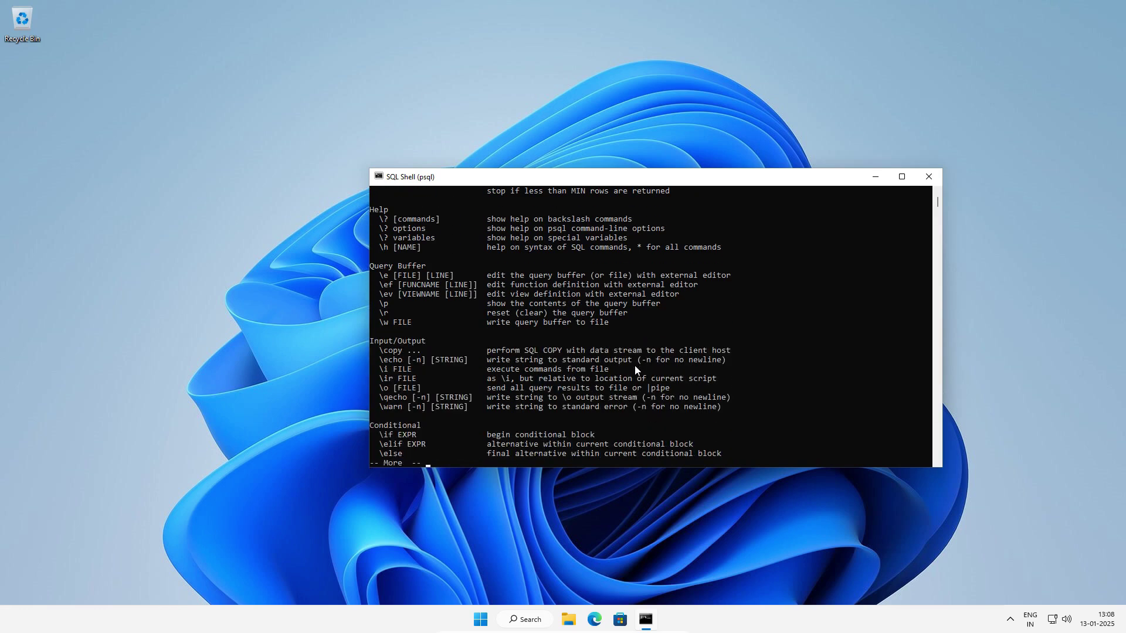
key("Return")
key("Return")
key("Return")
key("Return")
key("Return")
key("Return")
key("Return")
key("Return")
key("Return")
key("Return")
key("Return")
key("Return")
key("Return")
key("Return")
key("Return")
key("Return")
key("Return")
key("Return")
key("Return")
key("Return")
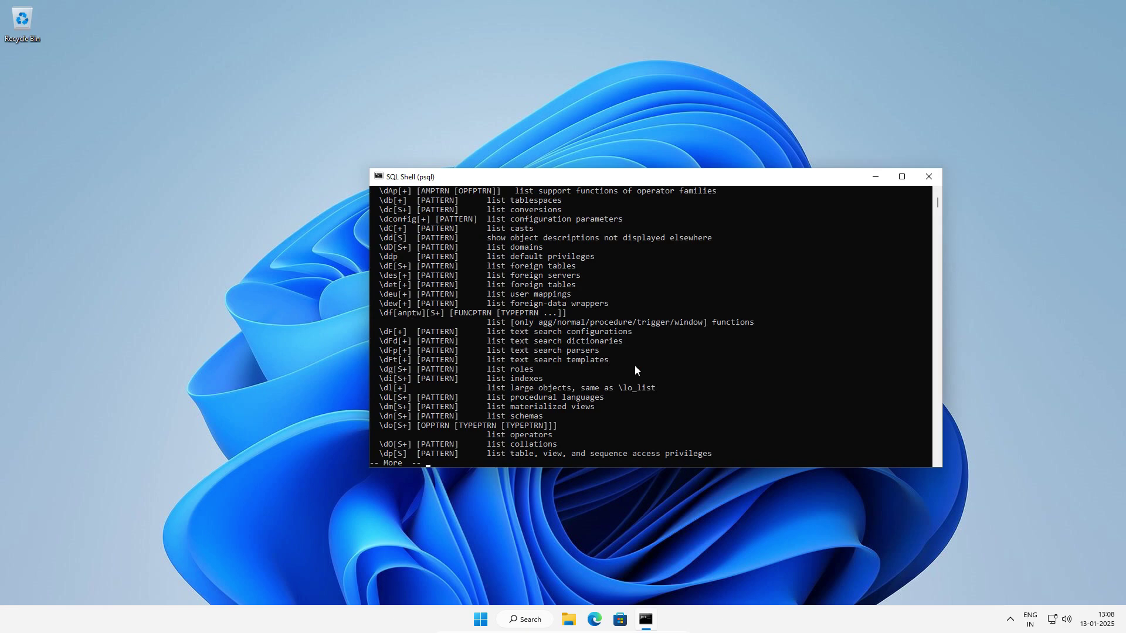
key("Return")
key("Return")
key("Return")
key("Return")
key("Return")
key("Return")
key("Return")
key("Return")
key("Return")
key("Return")
key("Return")
key("Return")
key("Return")
key("Return")
key("Return")
key("Return")
key("Return")
key("Return")
key("Return")
key("Return")
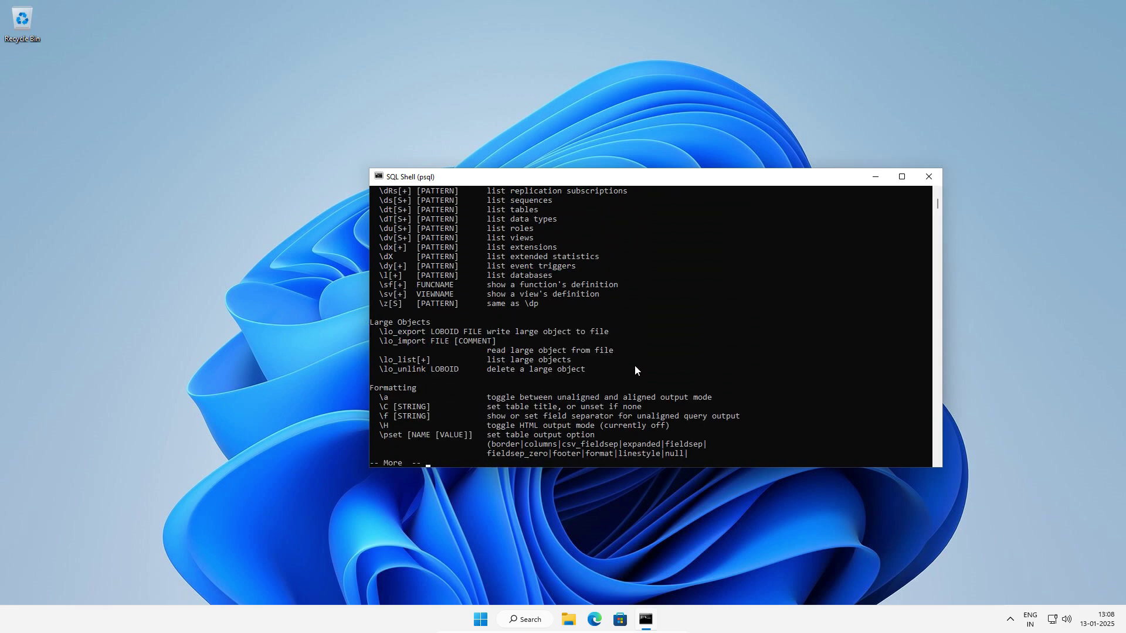
key("Return")
key("Return")
key("Return")
key("Return")
key("Return")
key("Return")
key("Return")
key("Return")
key("Return")
key("Return")
key("Return")
key("Return")
key("Return")
key("Return")
key("Return")
key("Return")
key("Return")
key("Return")
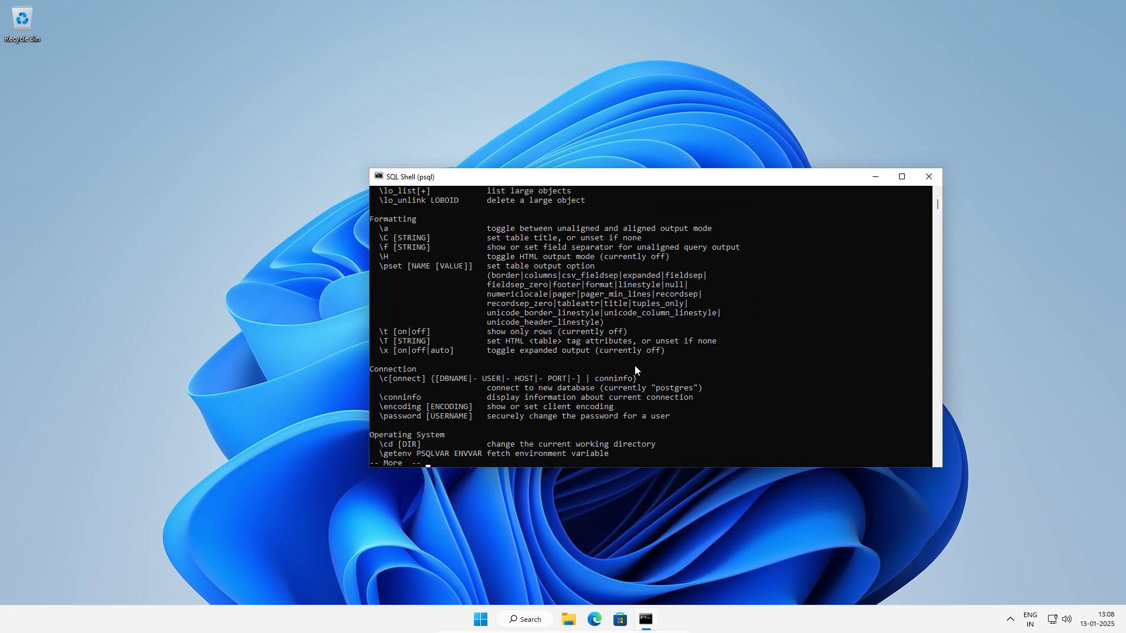
key("Return")
key("Return")
key("Return")
key("Return")
key("Return")
key("Return")
key("Return")
key("Return")
key("Return")
key("Return")
key("Return")
key("Return")
key("Return")
key("Return")
key("Return")
key("Return")
key("Return")
key("Return")
key("Return")
key("Return")
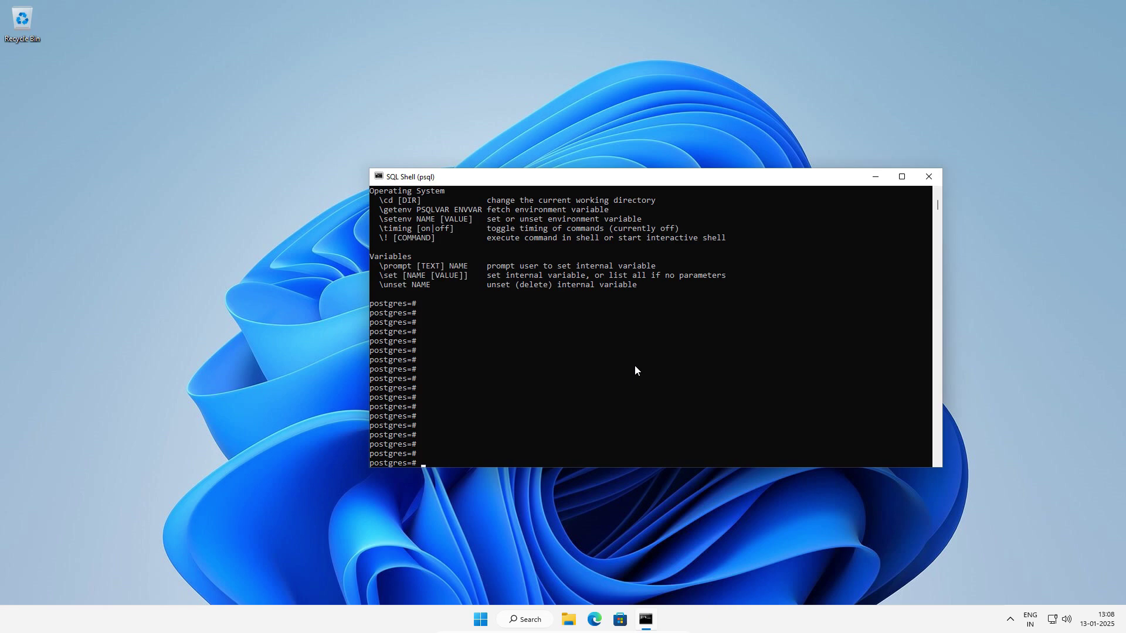
type("\\q")
key("Return")
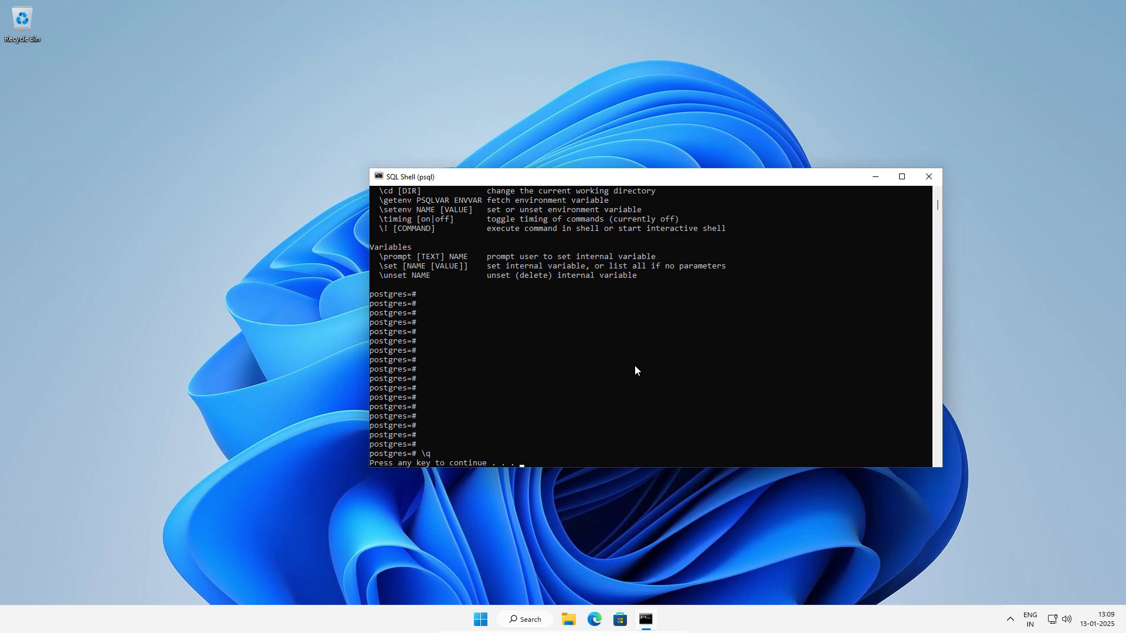